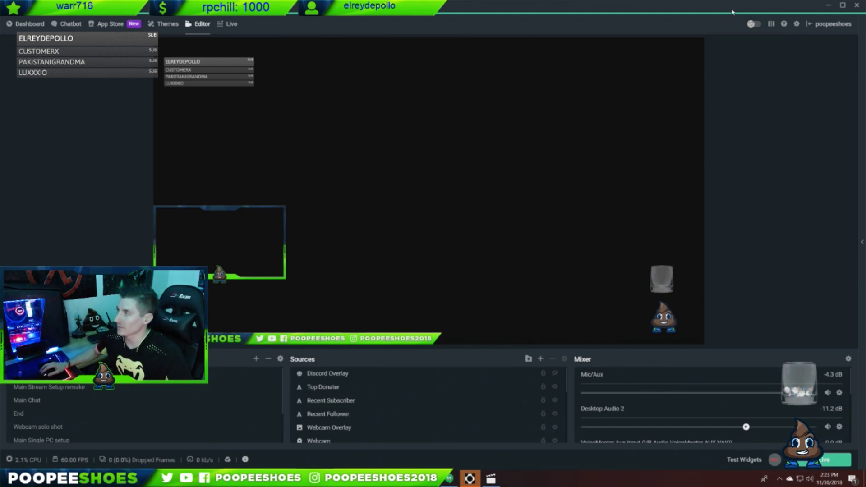
- Open Settings and review the Output page, then Video (1920x1080 base, 1280x720 output, 60 FPS)
left_click(796, 23)
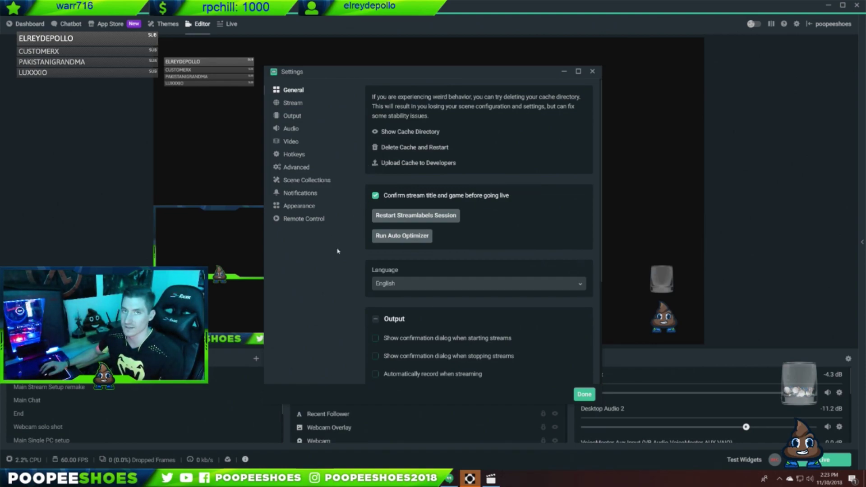
left_click(295, 117)
left_click(294, 142)
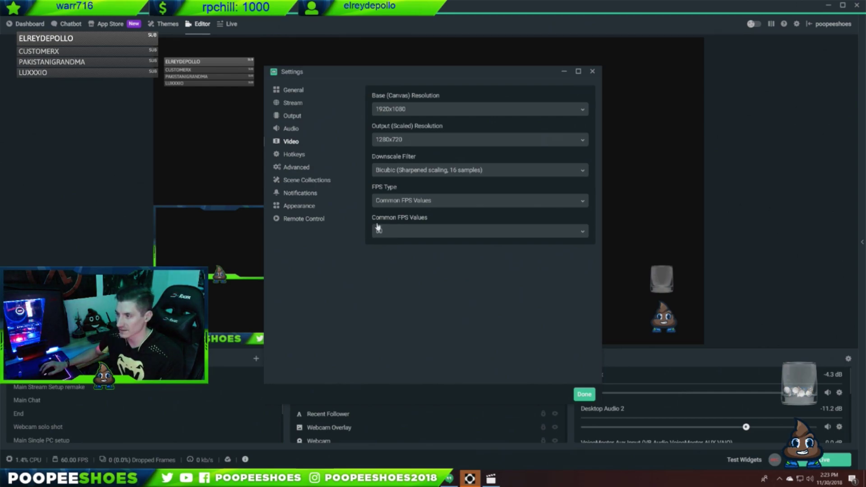
- Return to Output and list the streaming encoder choices, Software (x264) and NVENC
left_click(293, 116)
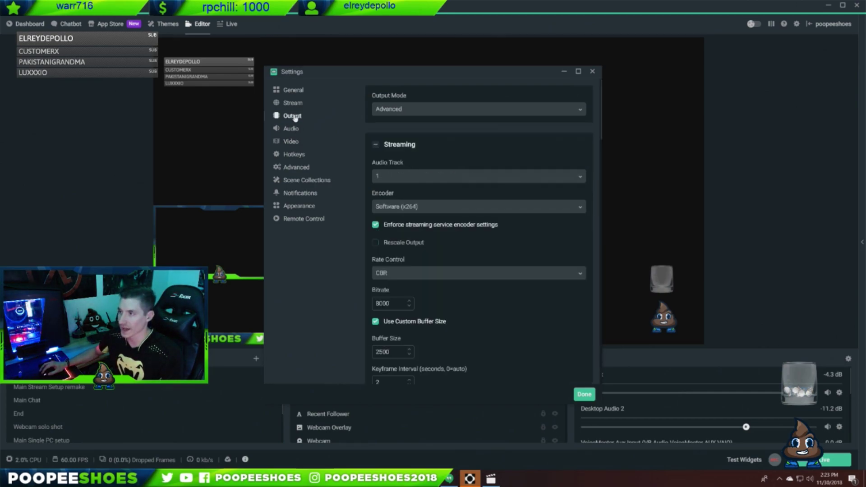
left_click(571, 211)
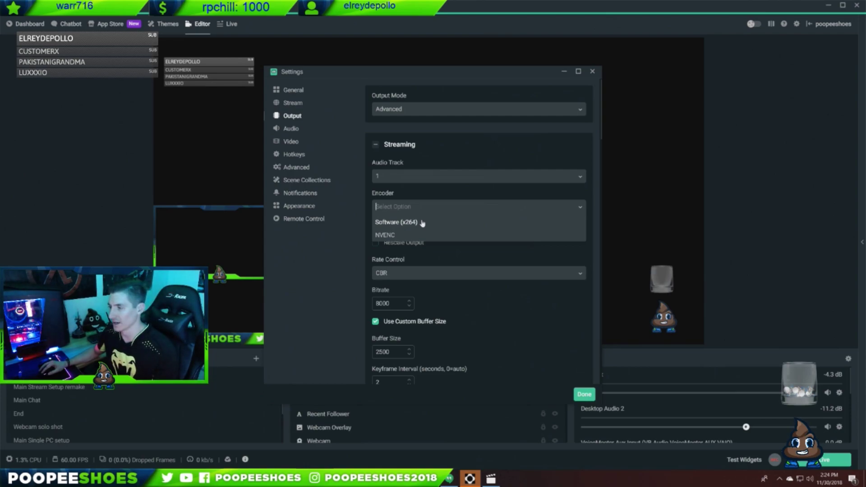
- Keep Software (x264) as the streaming encoder and select the 8000 bitrate value
left_click(397, 221)
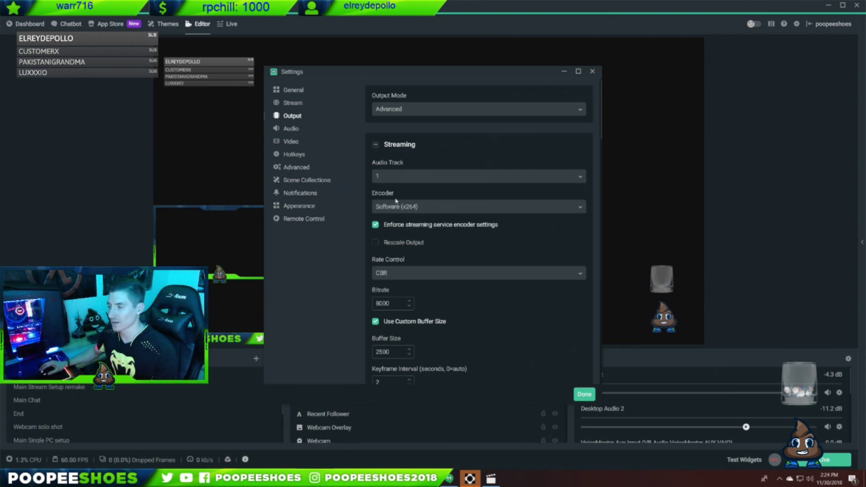
scroll(426, 212, "down", 1)
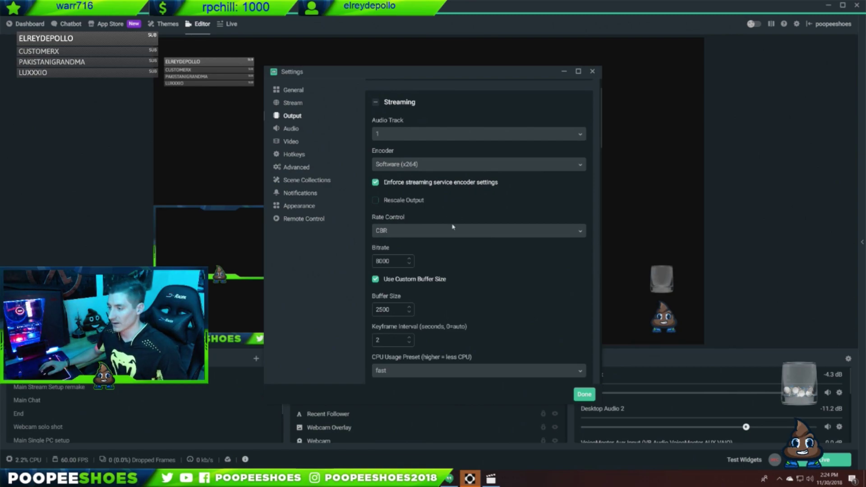
double_click(395, 259)
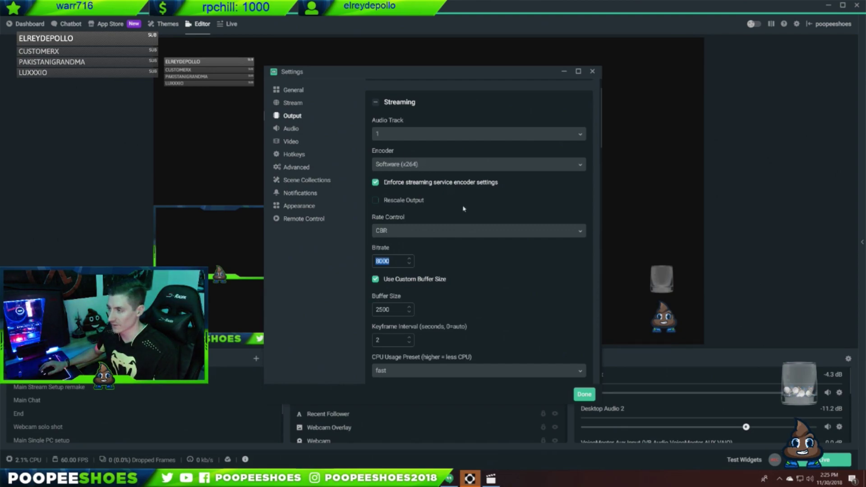
scroll(419, 163, "down", 2)
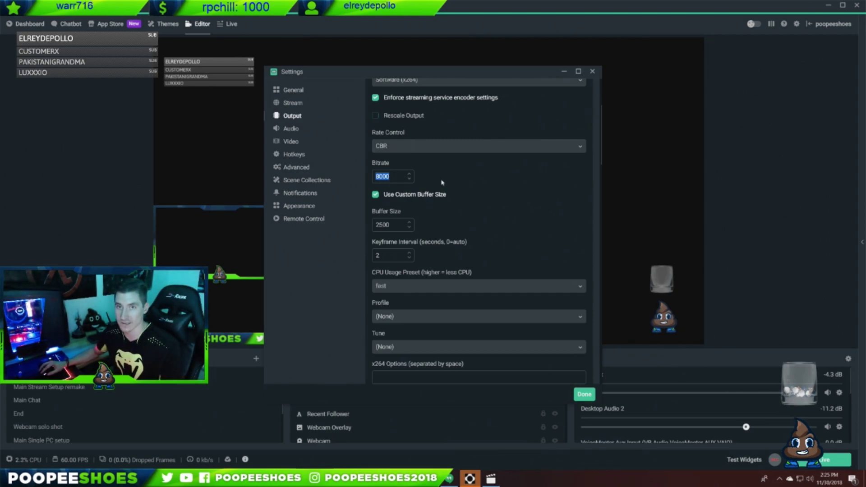
- Replace the streaming bitrate of 8000 with 5000
left_click(398, 176)
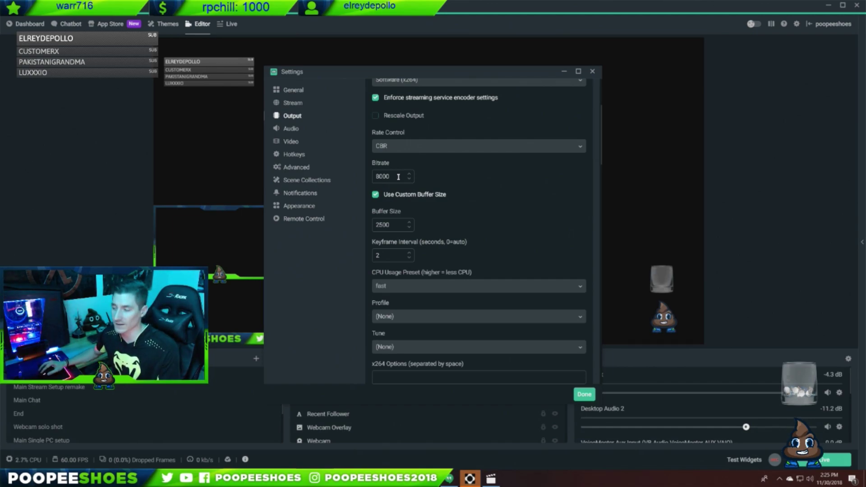
left_click_drag(398, 176, 370, 178)
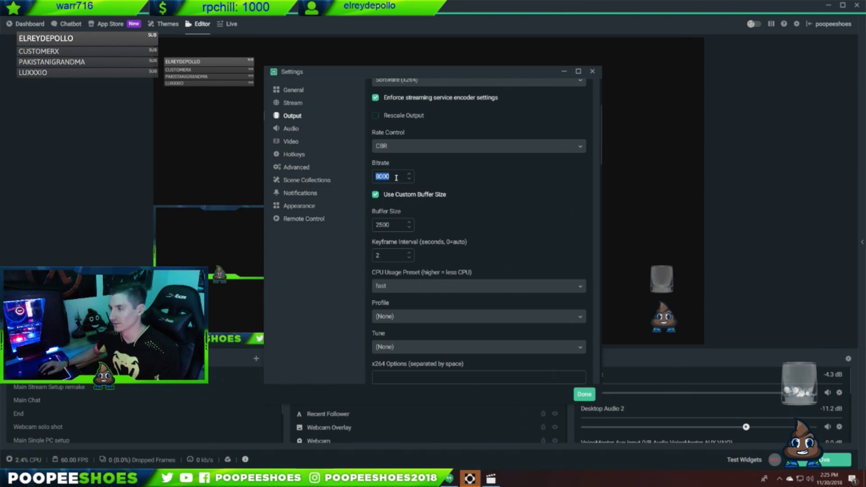
scroll(465, 179, "up", 1)
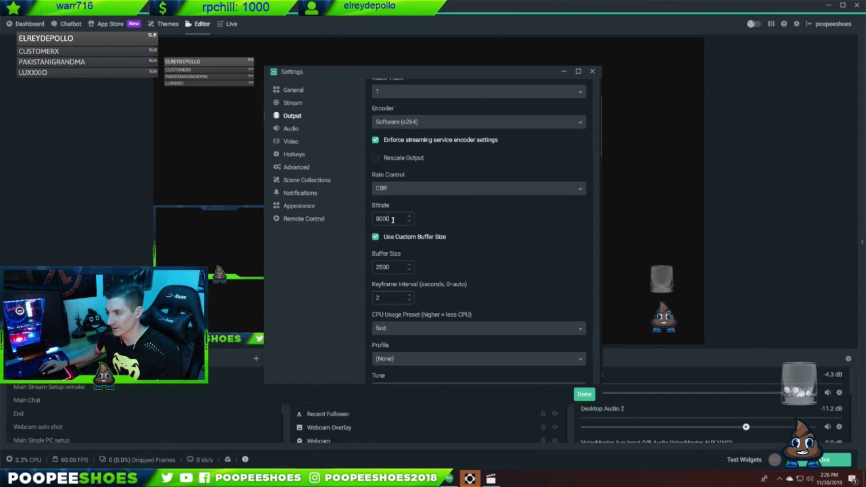
left_click_drag(393, 220, 375, 215)
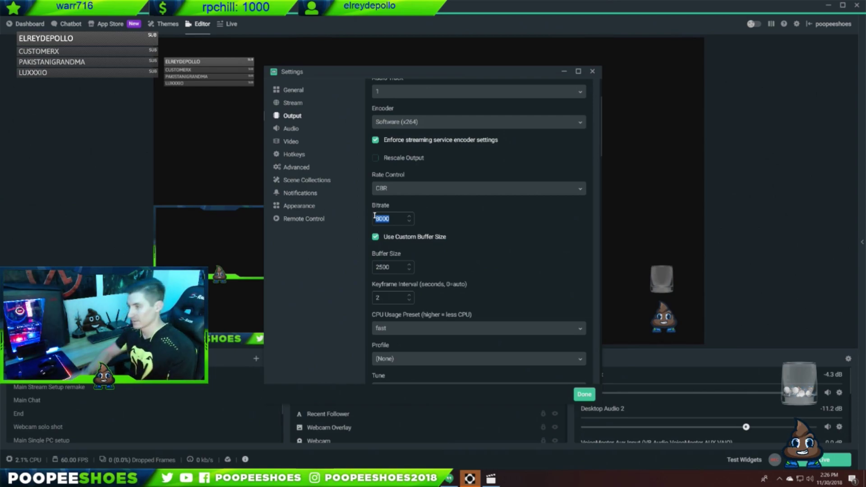
type("8000000")
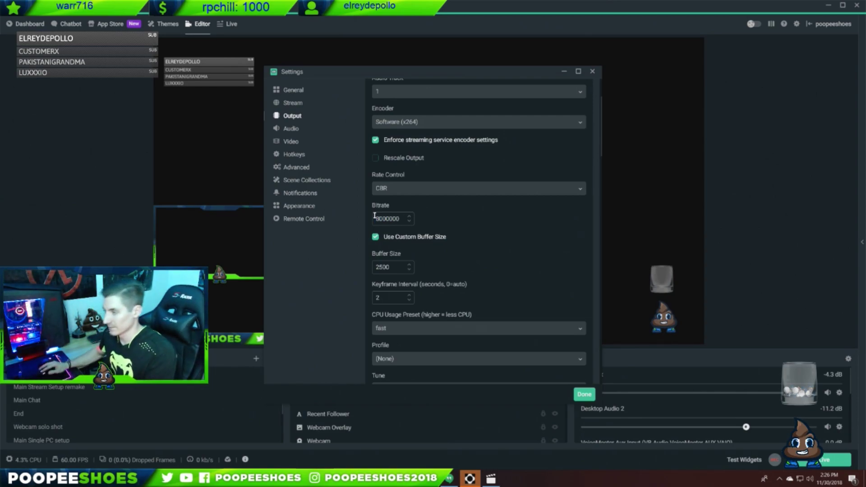
key("BackSpace")
key("BackSpace")
key("BackSpace")
key("BackSpace")
key("BackSpace")
key("BackSpace")
type("000")
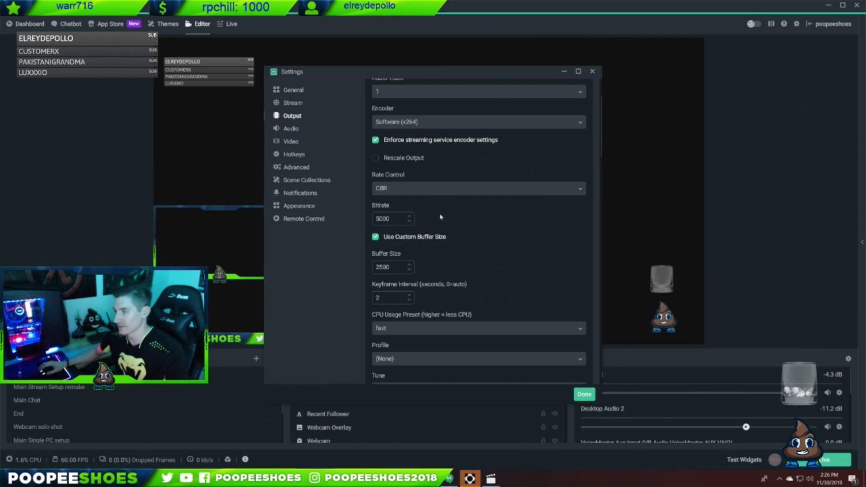
- Change the x264 CPU usage preset from fast to slow
scroll(441, 216, "down", 1)
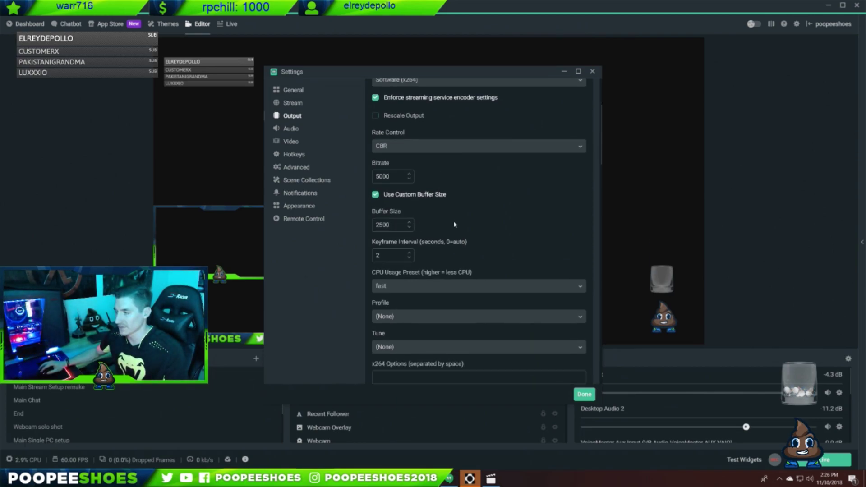
scroll(432, 216, "down", 1)
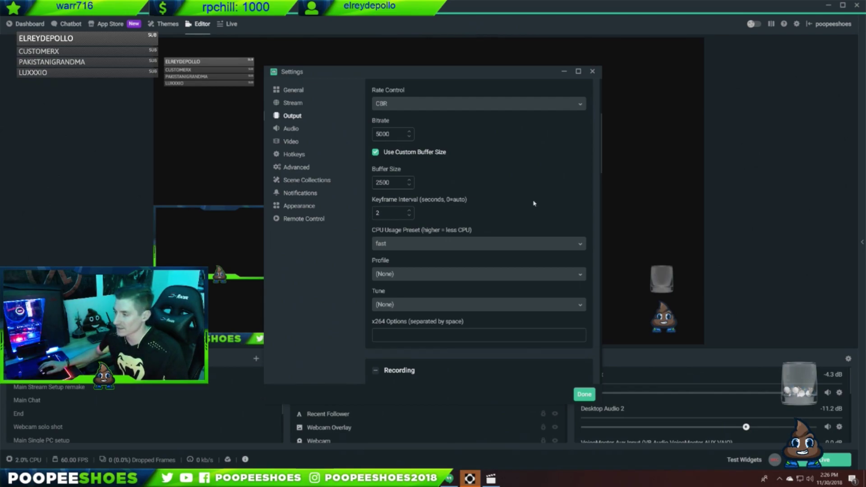
scroll(534, 203, "down", 1)
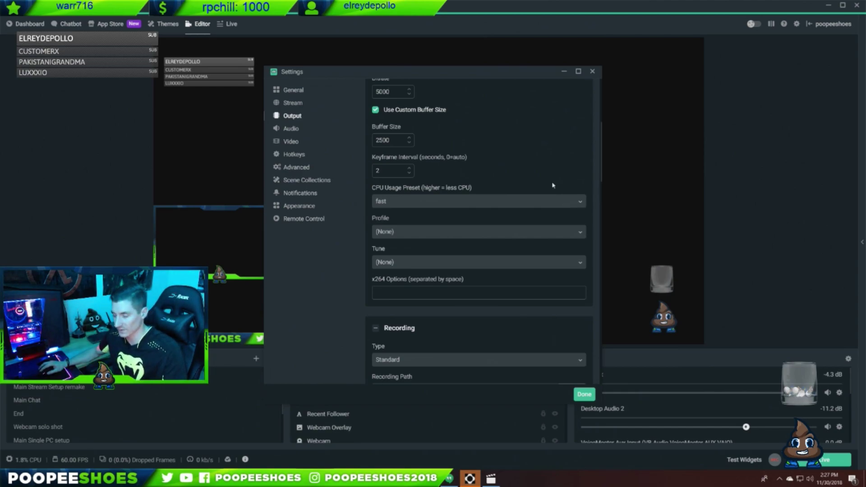
left_click(575, 205)
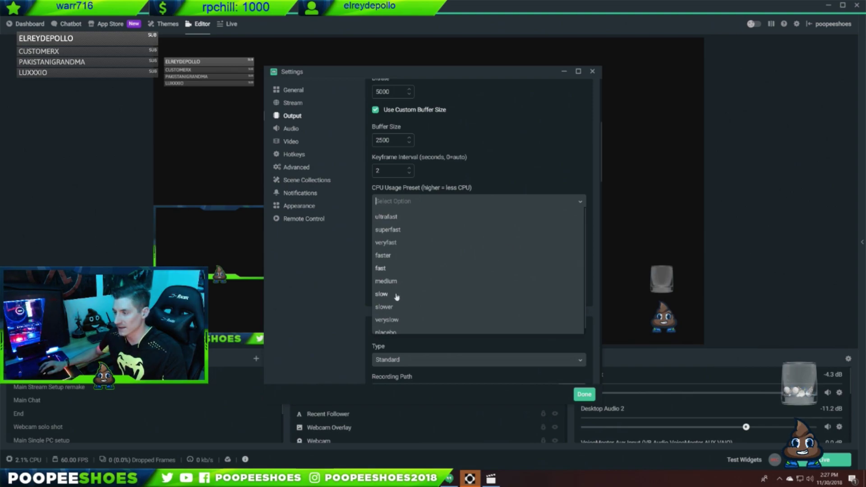
left_click(382, 294)
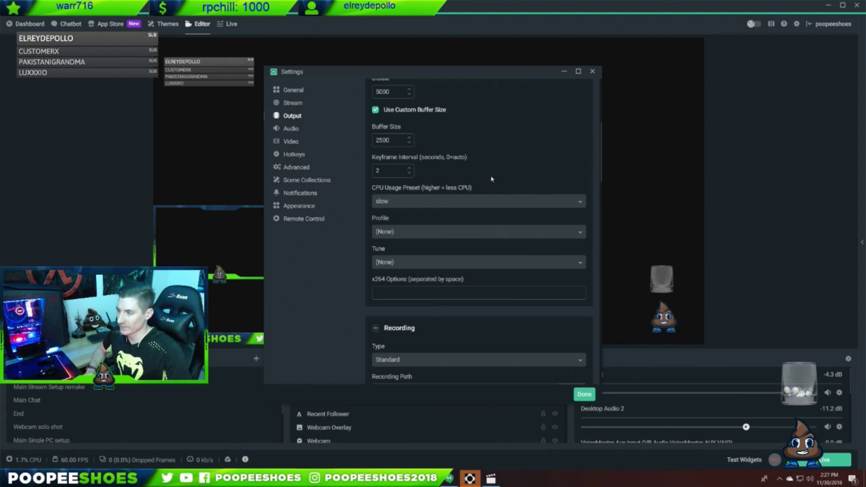
left_click(536, 203)
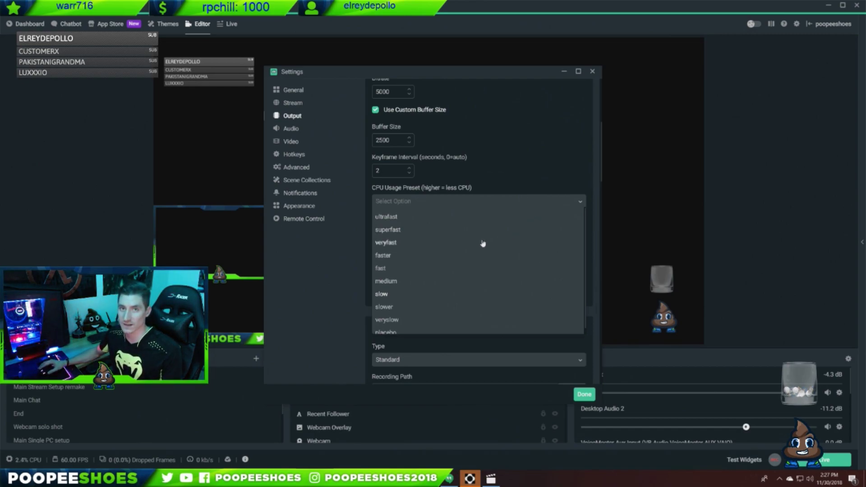
scroll(400, 317, "down", 1)
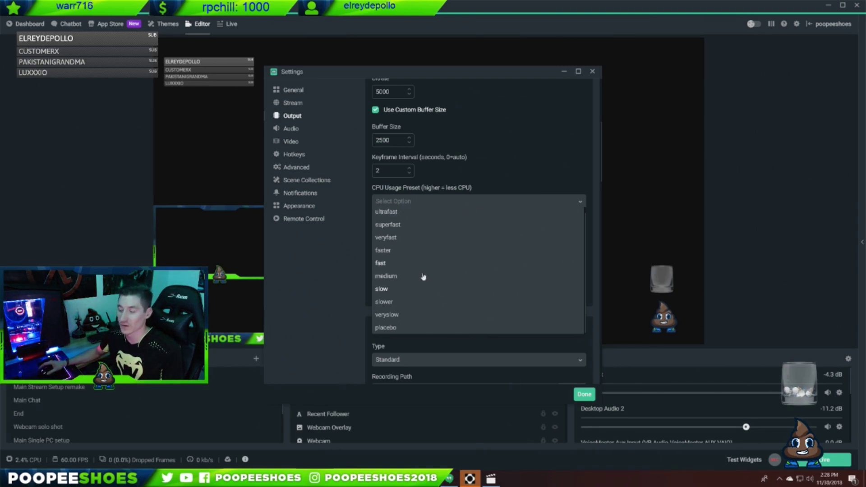
left_click(386, 289)
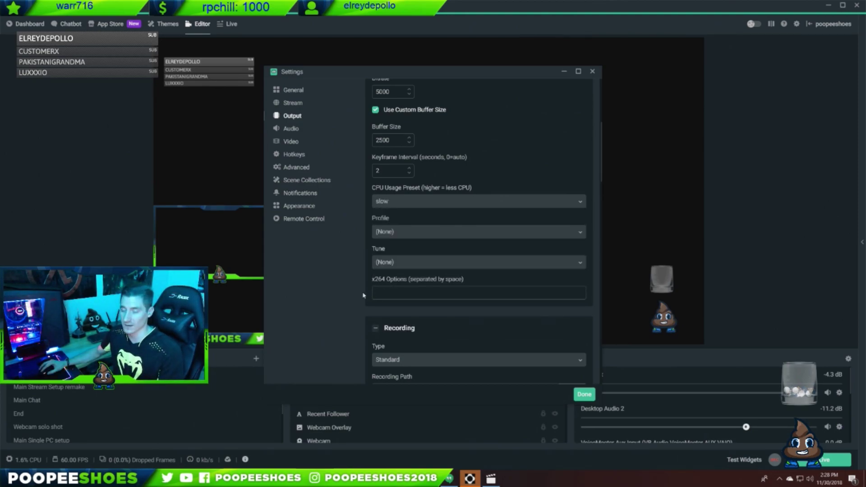
- Go to Video settings and expand the Output (Scaled) Resolution choices
scroll(520, 161, "up", 3)
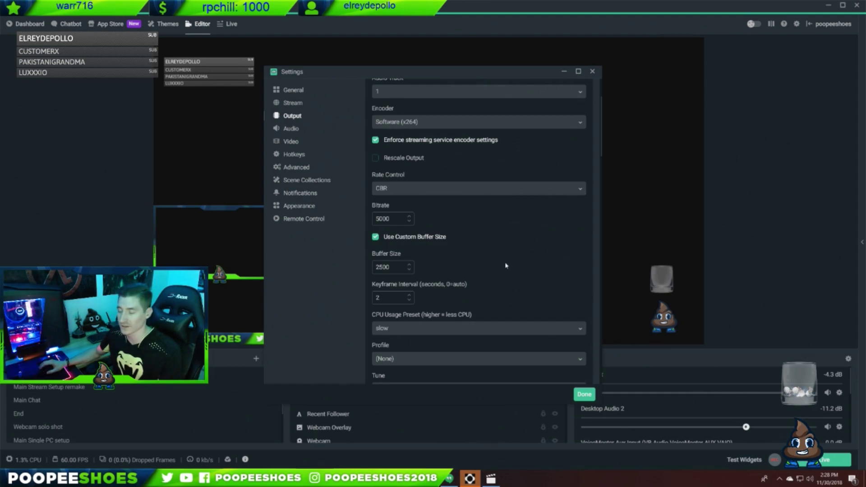
scroll(506, 277, "up", 3)
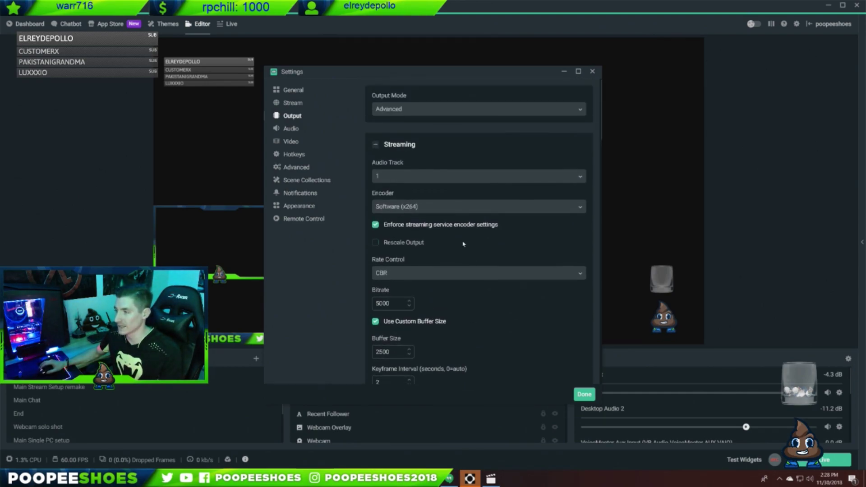
left_click(288, 143)
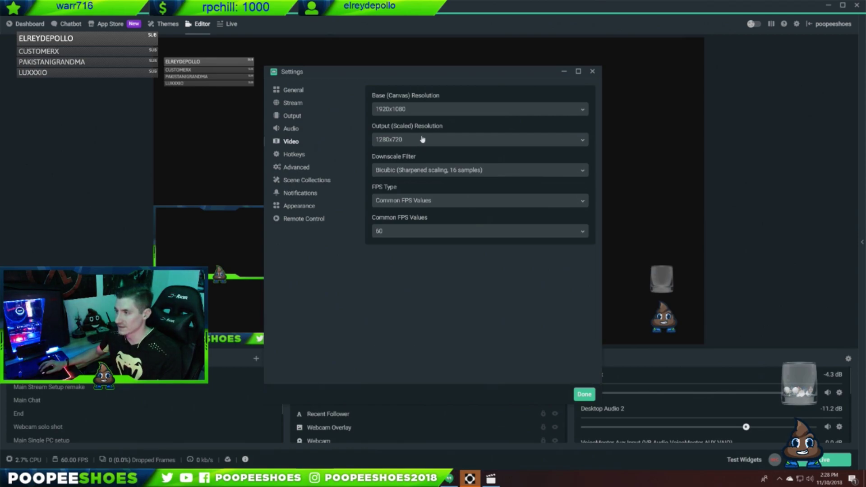
left_click(426, 140)
- Set the scaled output resolution to 1920x1080, then select the 5000 bitrate on Output
left_click(395, 155)
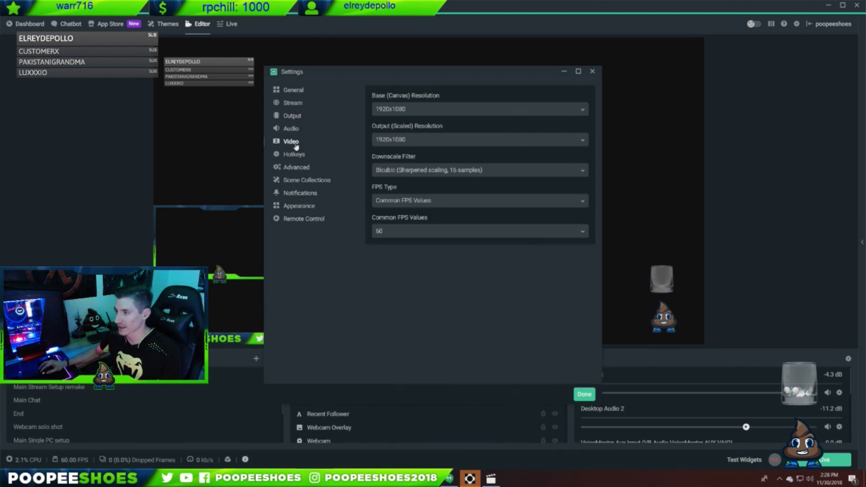
left_click(292, 116)
scroll(442, 198, "down", 3)
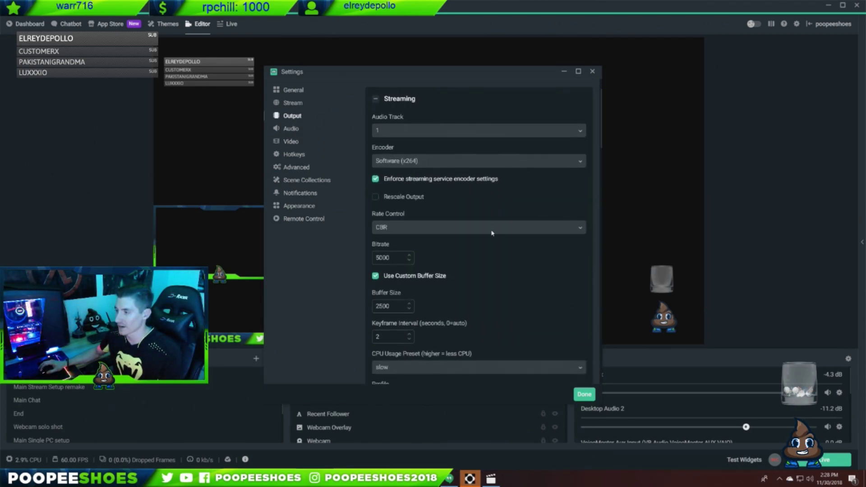
left_click_drag(391, 176, 361, 182)
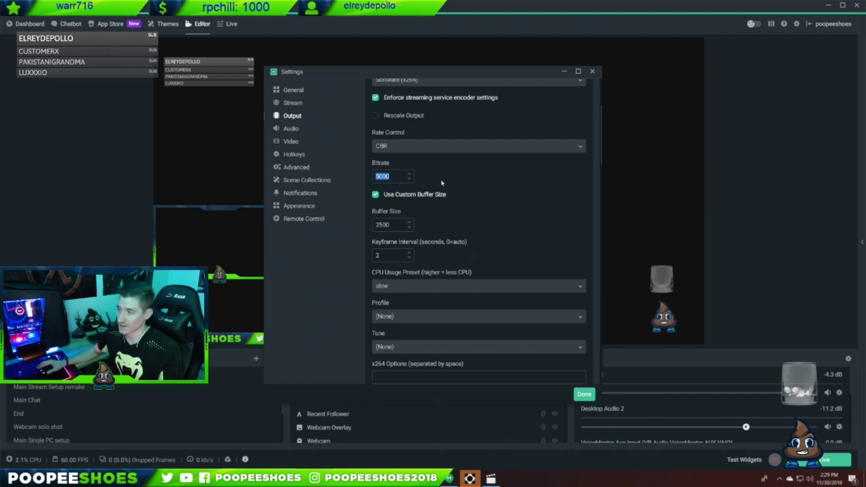
scroll(479, 206, "down", 3)
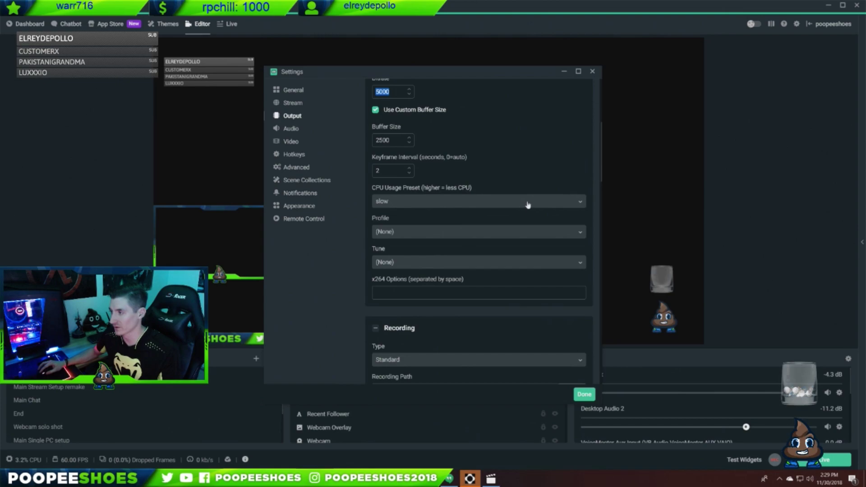
- Switch the streaming CPU usage preset from slow back to fast
left_click(543, 205)
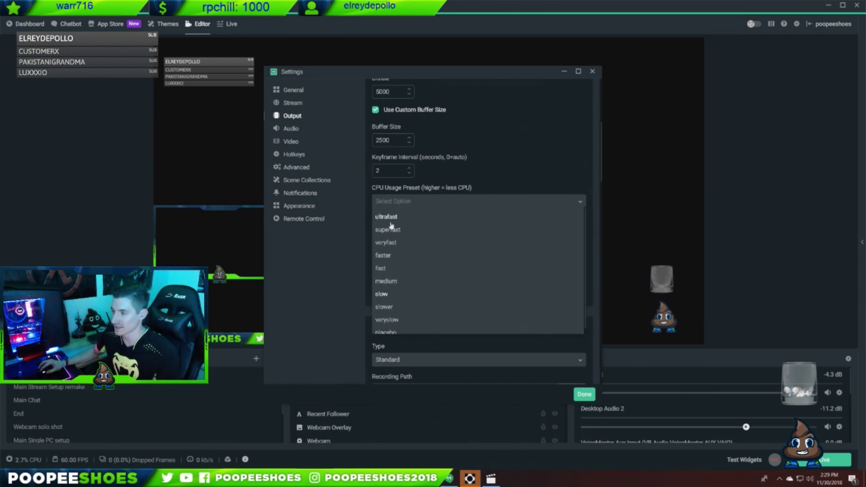
left_click(388, 270)
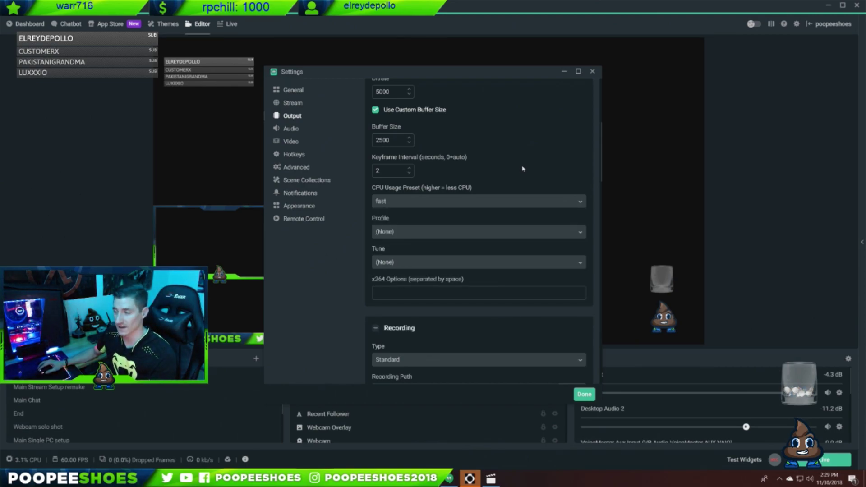
scroll(523, 169, "up", 1)
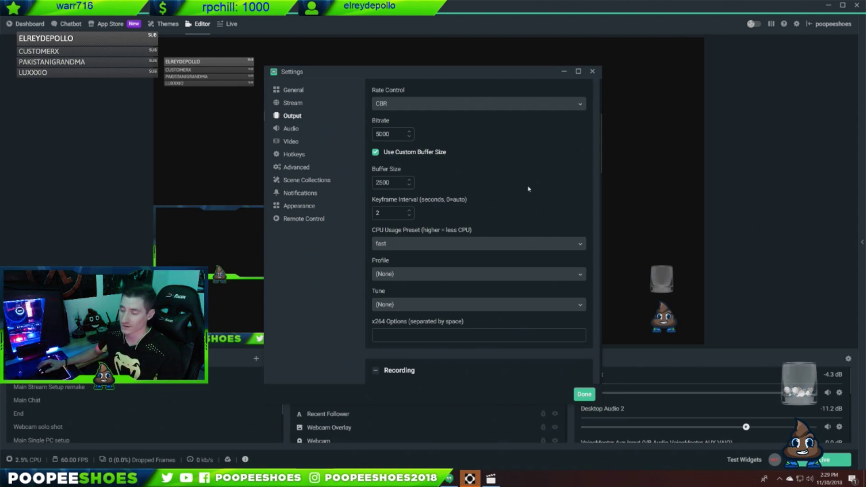
scroll(475, 185, "down", 3)
- Collapse the Recording section and scroll back up to the x264 streaming settings
scroll(437, 353, "down", 2)
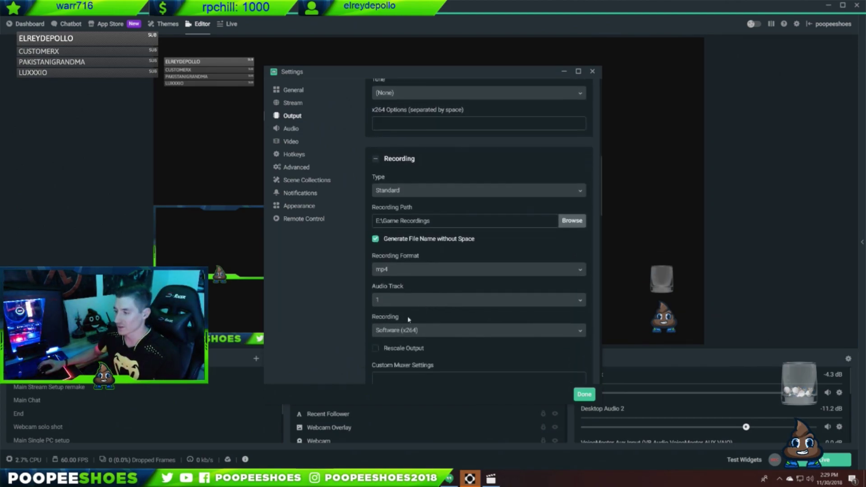
scroll(459, 335, "down", 4)
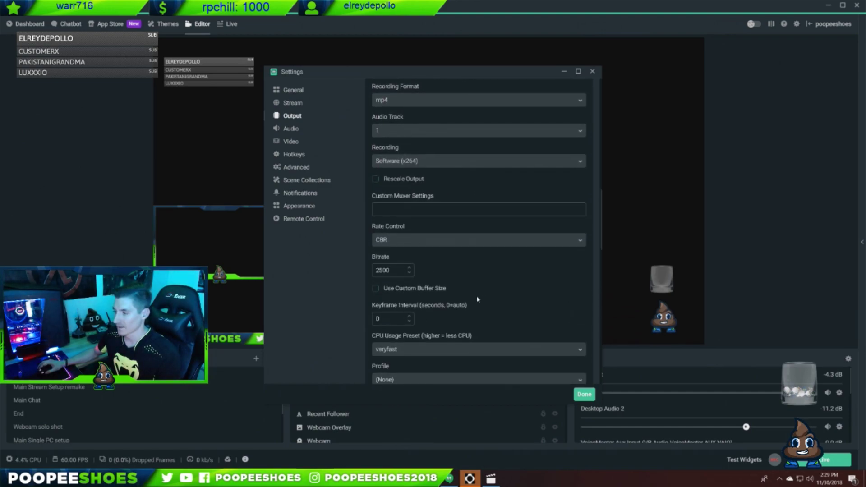
scroll(477, 299, "down", 3)
scroll(468, 270, "up", 5)
scroll(462, 252, "down", 4)
scroll(456, 234, "up", 4)
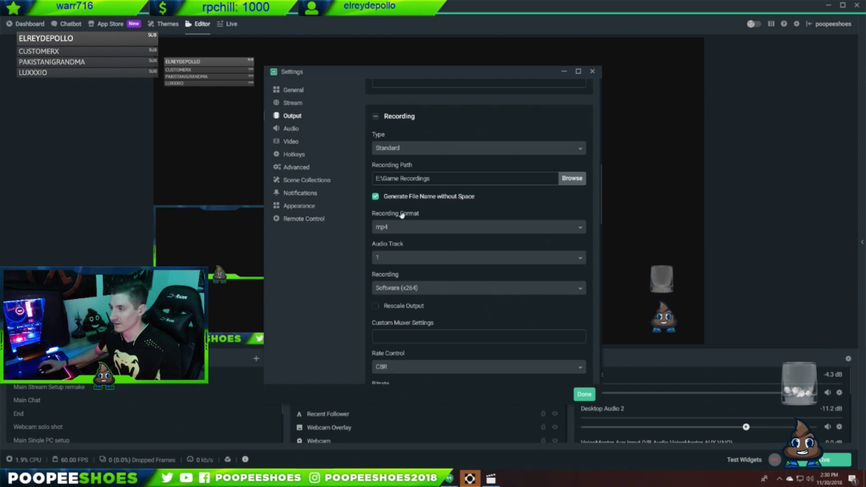
scroll(472, 254, "down", 3)
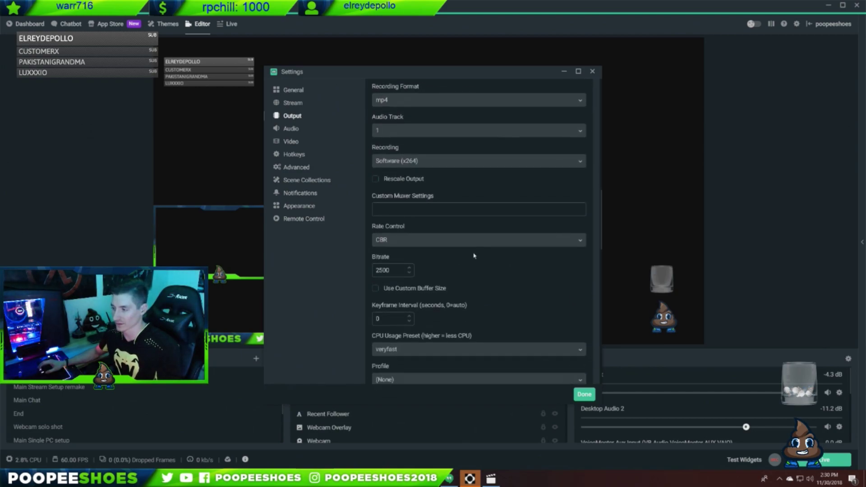
scroll(473, 256, "up", 3)
left_click(375, 120)
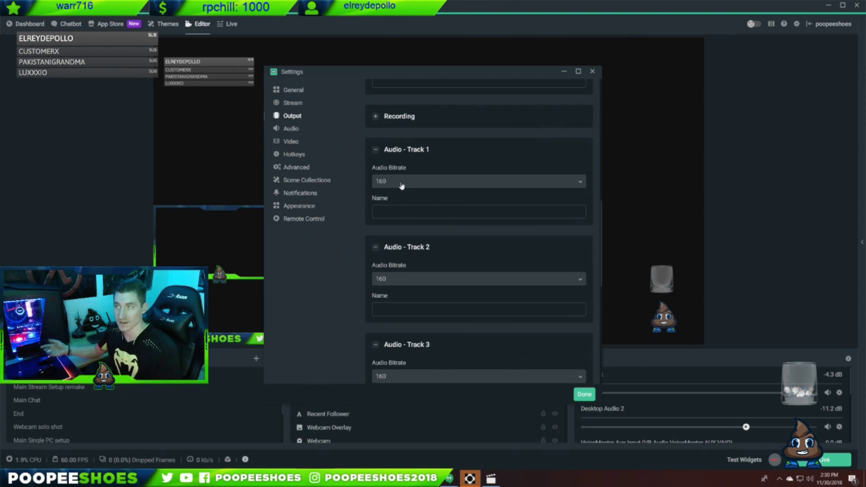
scroll(549, 246, "up", 10)
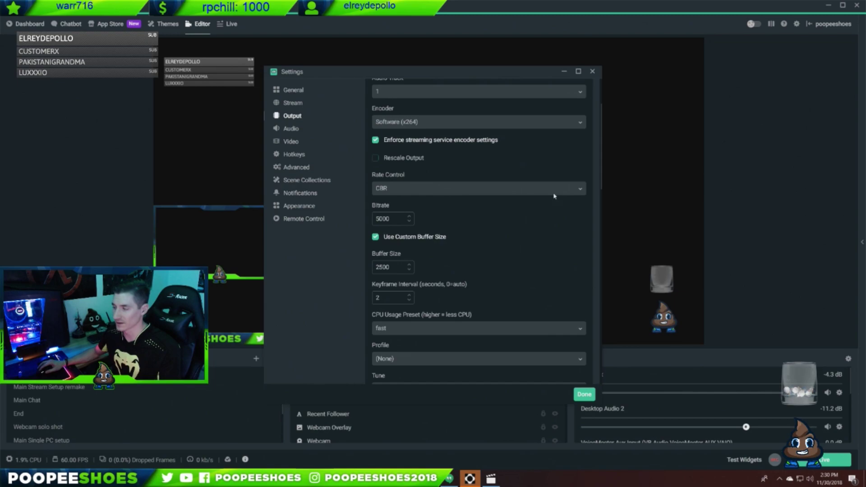
- Close Settings and play the 720p60fps gameplay recording full screen in Movies & TV
left_click(592, 72)
left_click(488, 480)
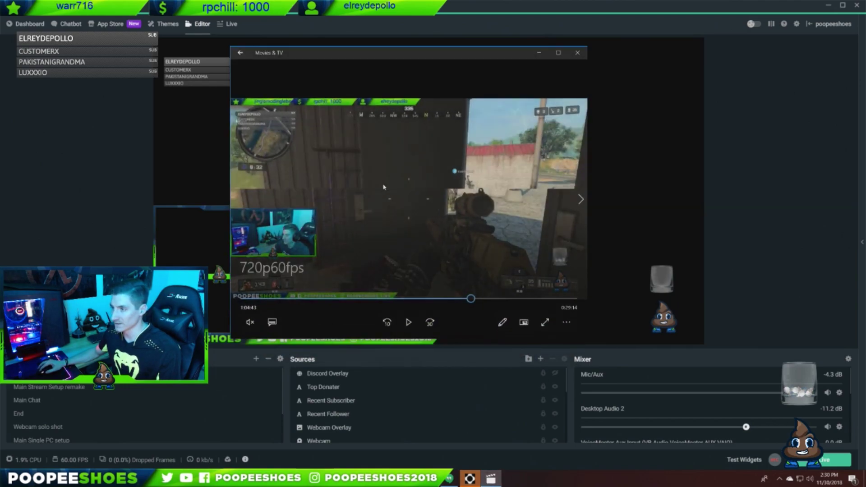
double_click(404, 218)
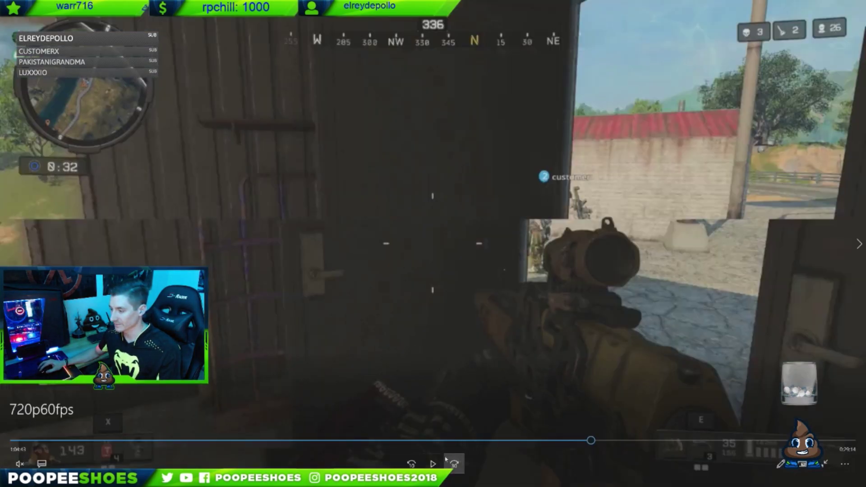
left_click(433, 464)
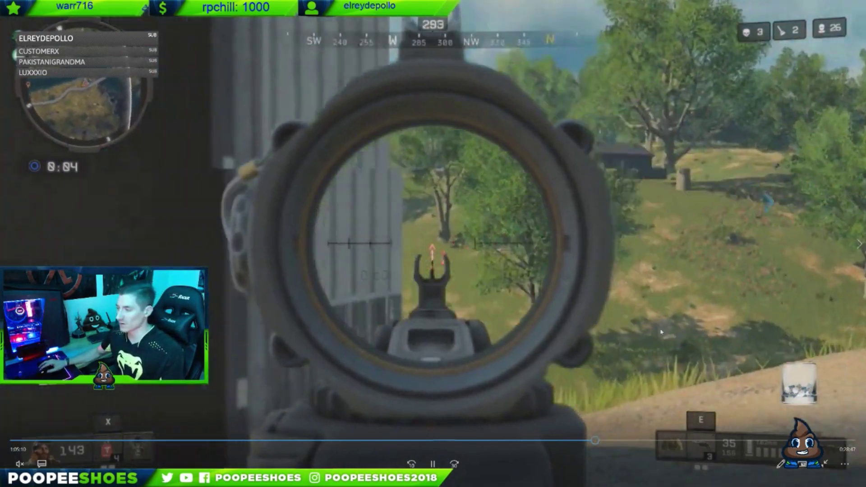
- Exit full screen, then enlarge the player window and move it up and left
key("Escape")
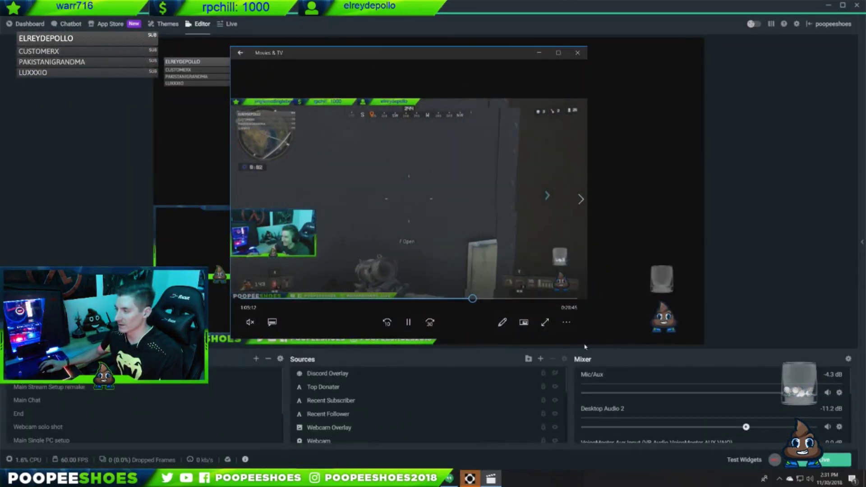
left_click_drag(608, 355, 748, 408)
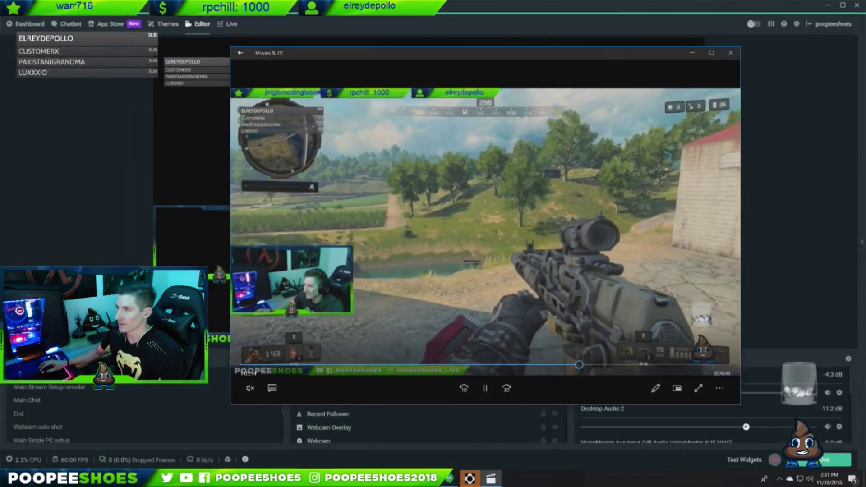
left_click_drag(476, 57, 429, 20)
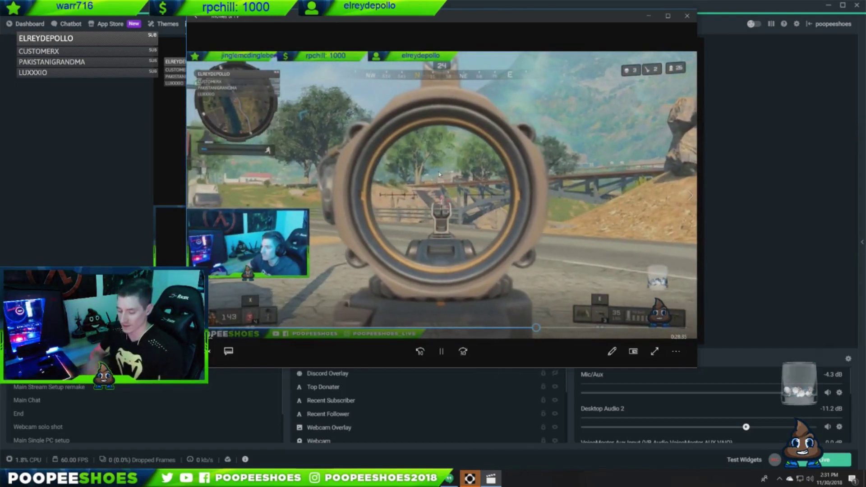
- Open Task Manager's Performance tab to display the CPU utilisation graph and processor details
key("ctrl+alt+Delete")
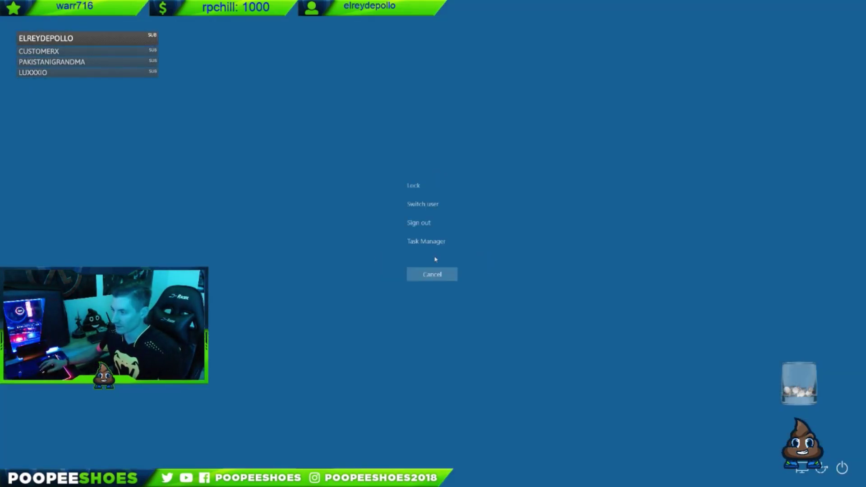
left_click(433, 240)
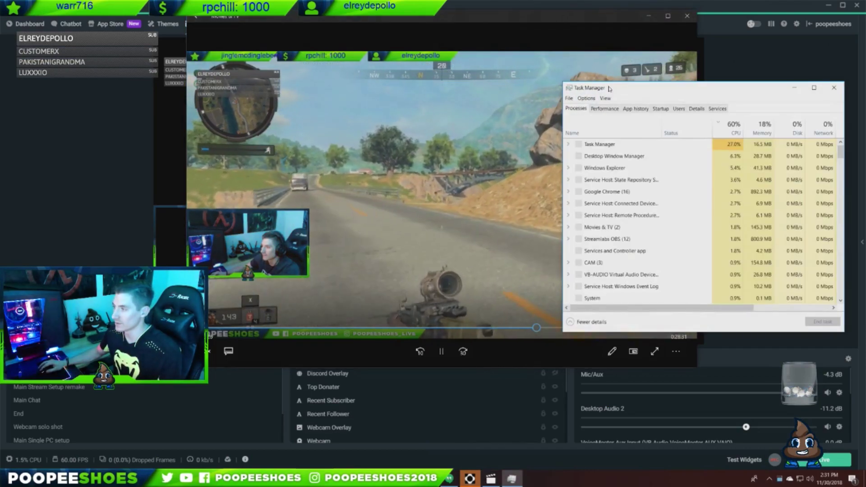
left_click(605, 108)
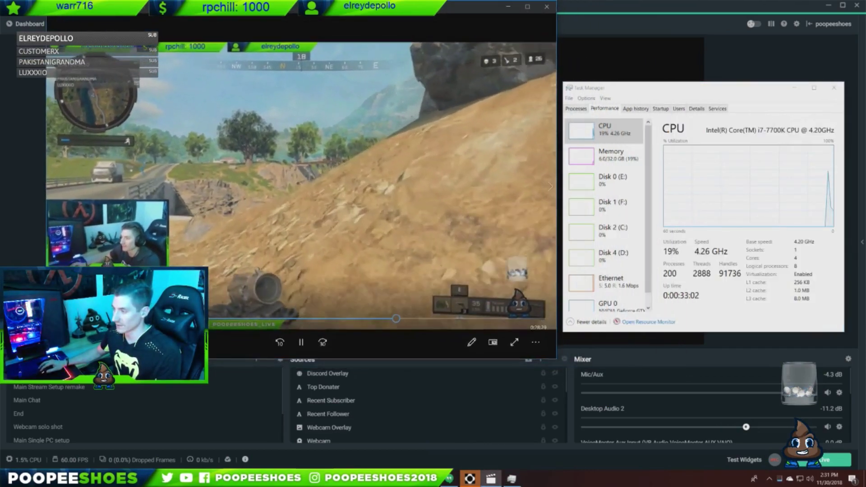
left_click(659, 92)
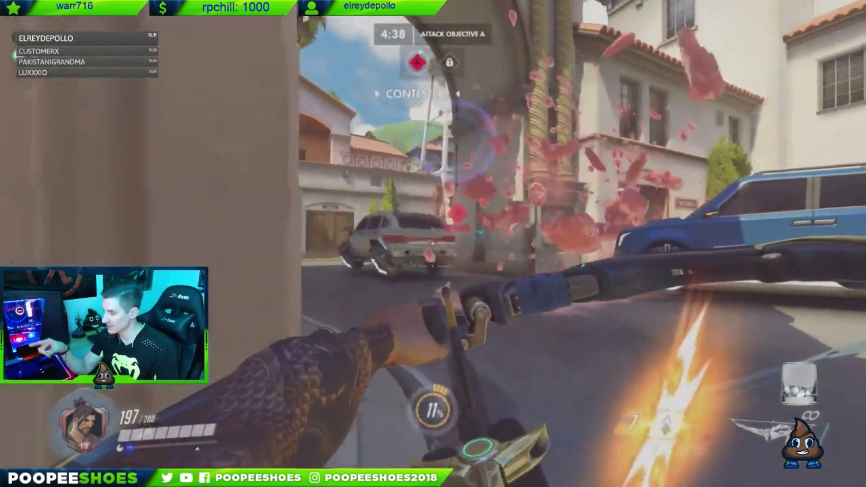
- Watch the recorded gameplay clip play full screen until the game footage goes black
mouse_move(526, 335)
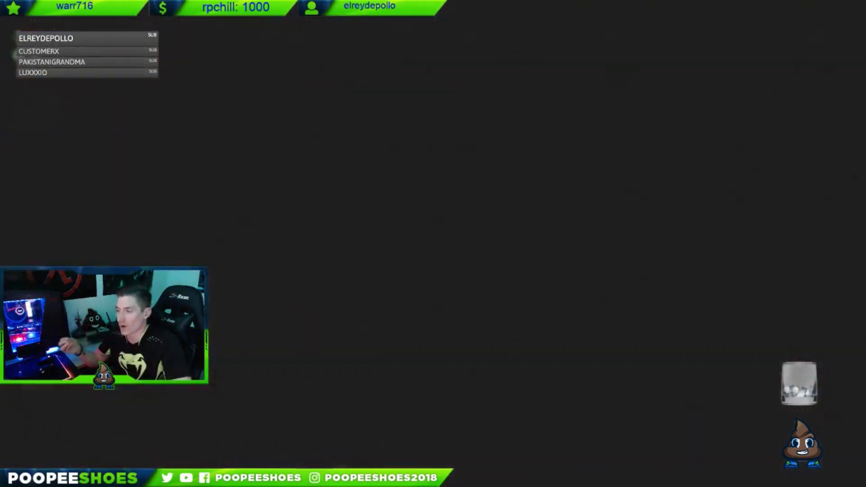
- Resume the gameplay clip and exit full screen to reveal Task Manager showing about 19% CPU
key("w")
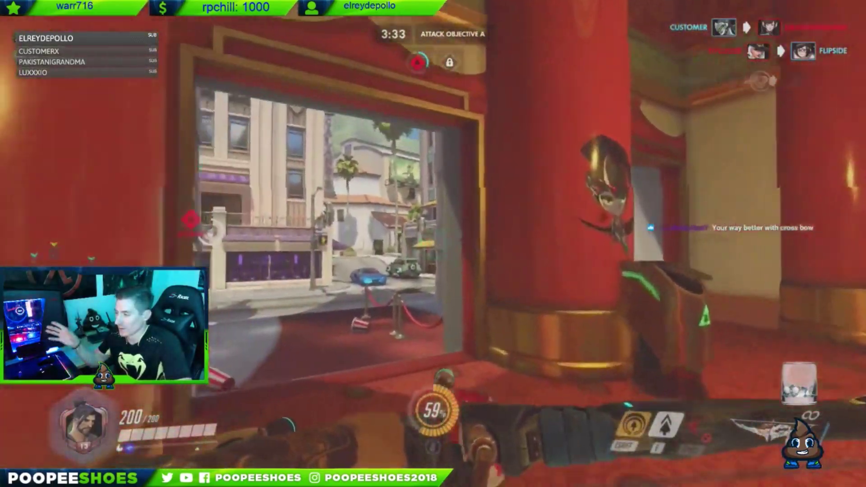
key("Escape")
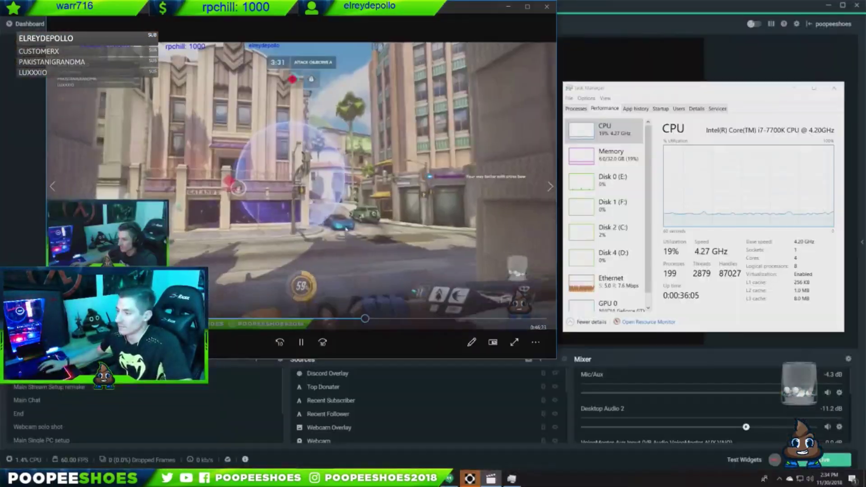